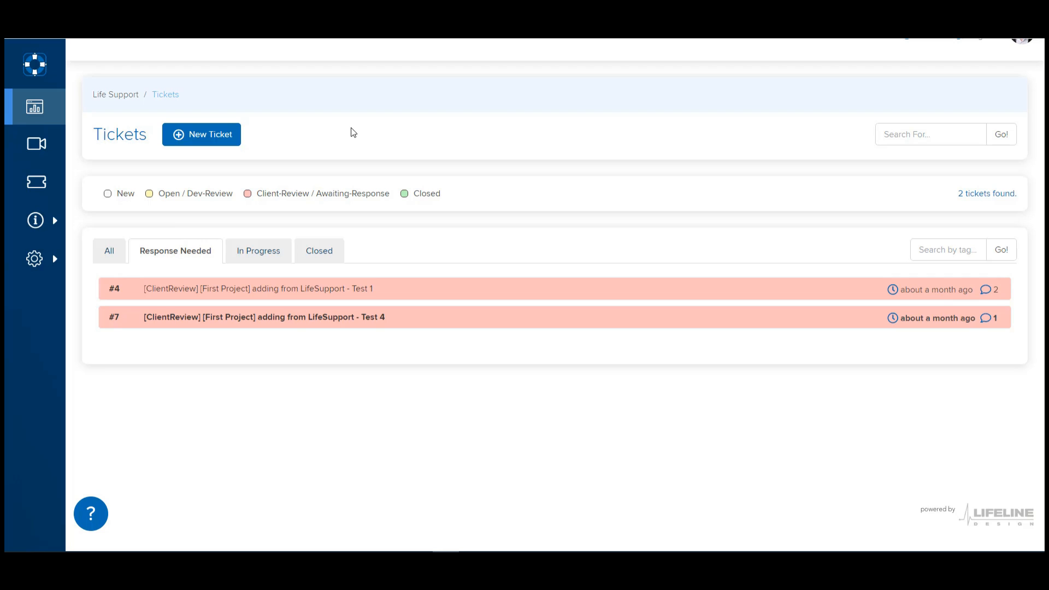
- Expand the side navigation, browse the Lifeline apps list, and return to the LifeSupport tickets page
left_click(49, 64)
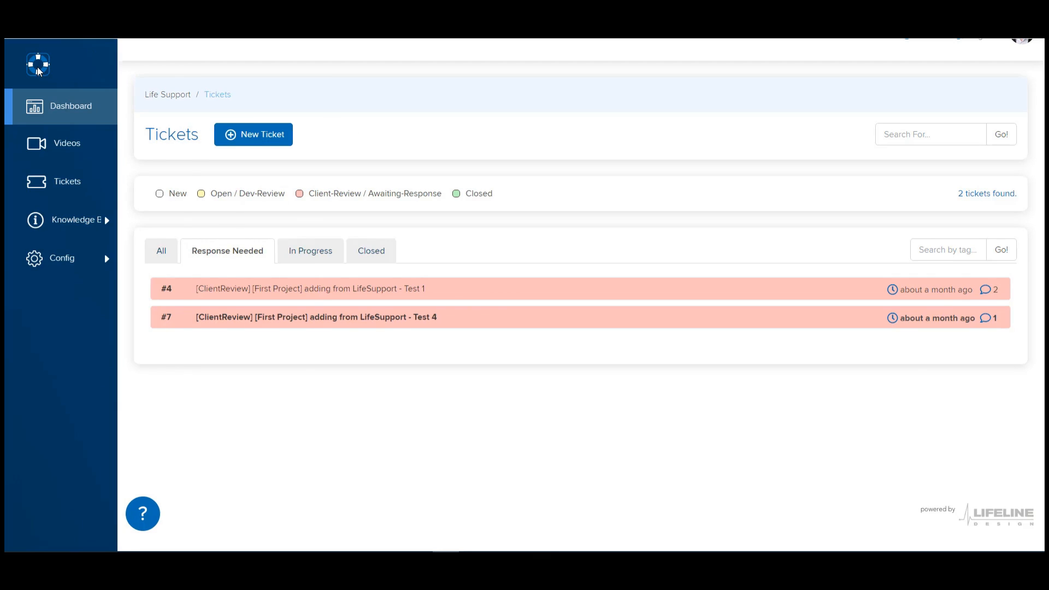
left_click(144, 65)
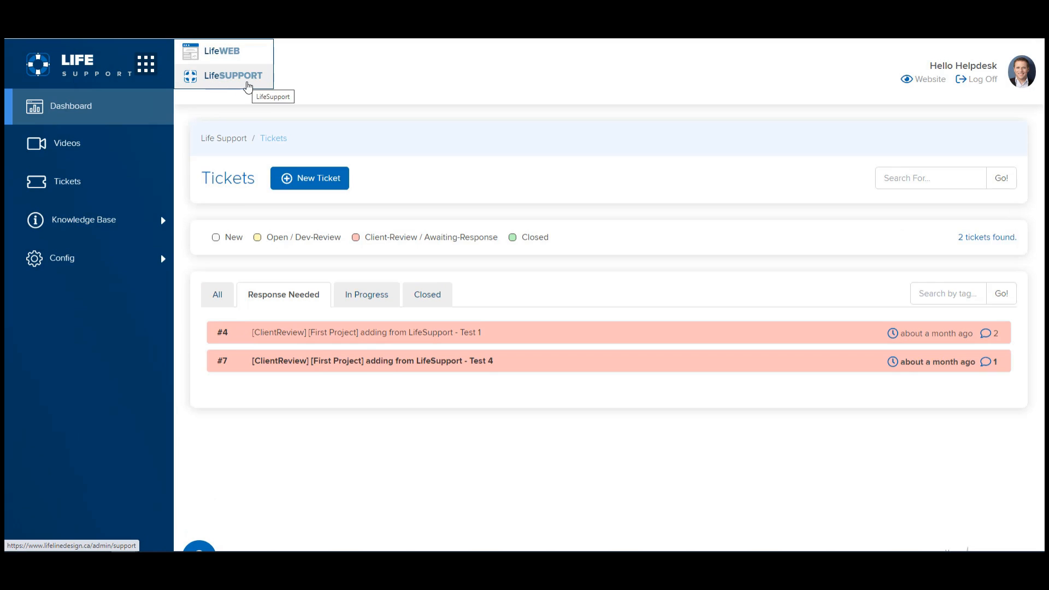
left_click(249, 86)
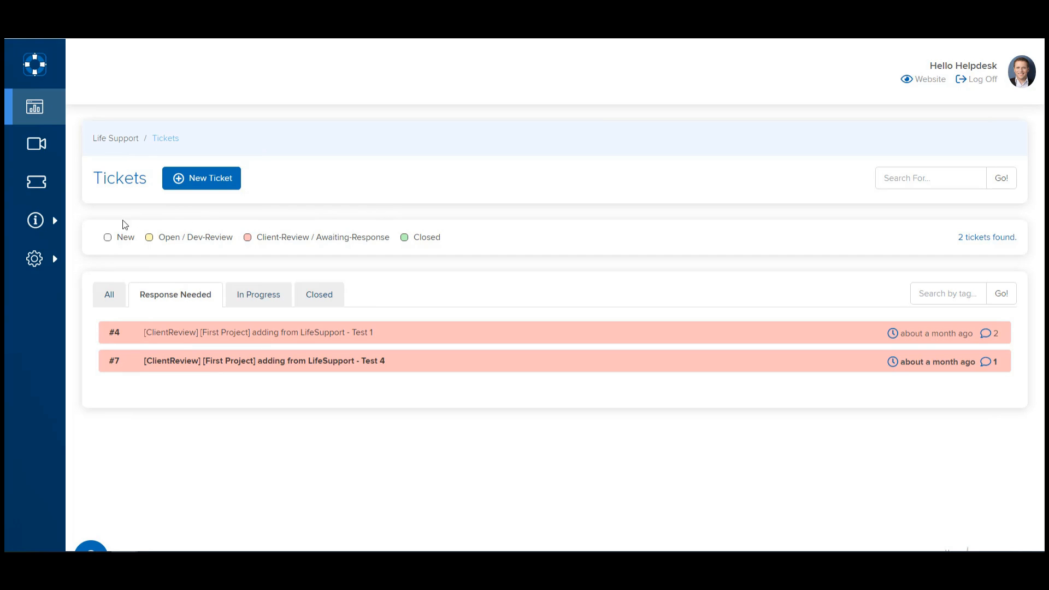
- Filter the ticket list through All and Response Needed, ending on the eight In Progress tickets
left_click(109, 294)
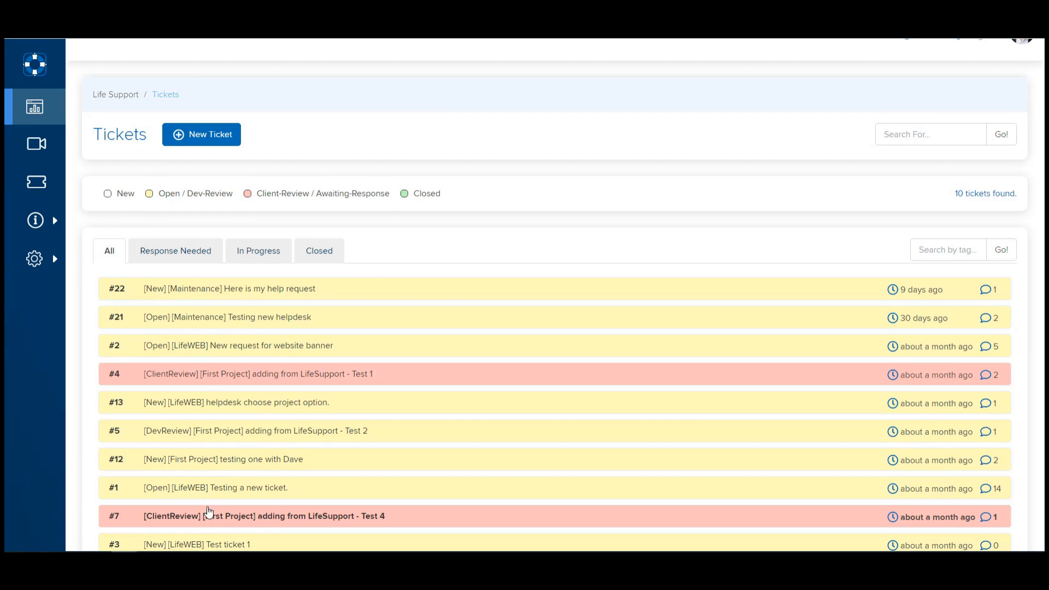
left_click(164, 250)
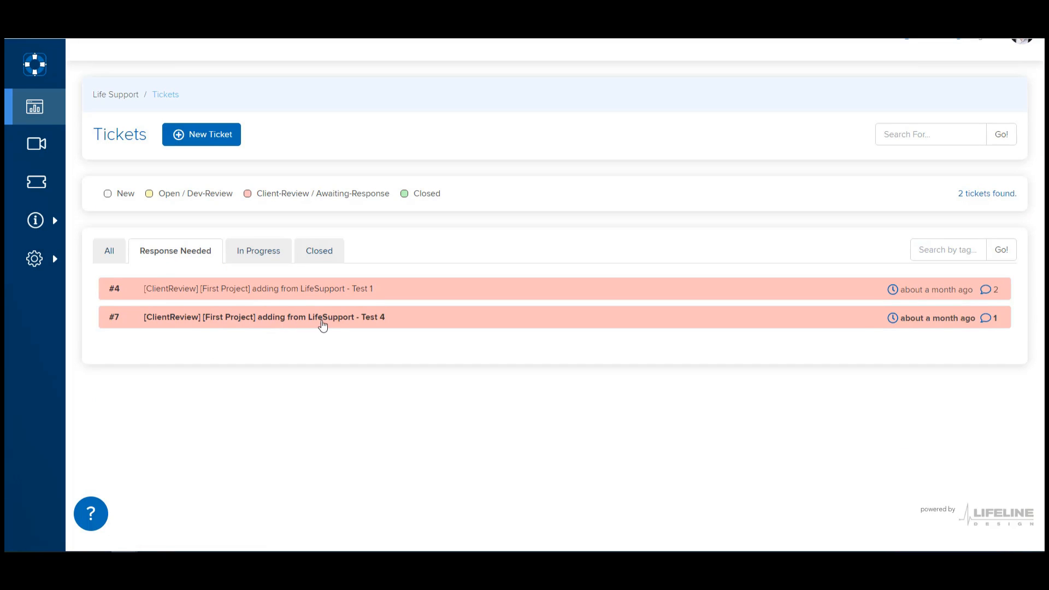
left_click(250, 254)
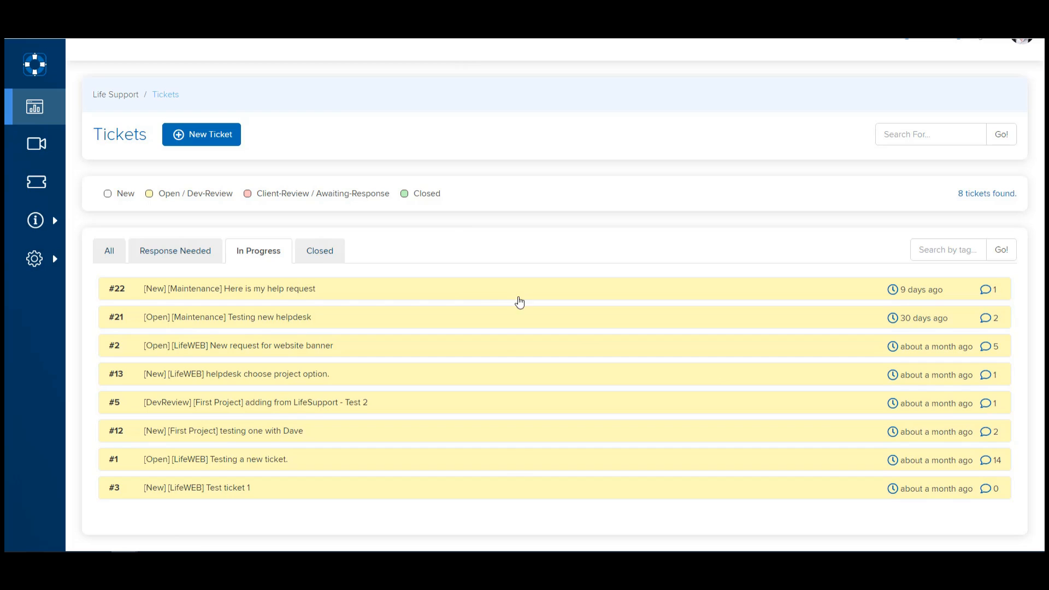
- Filter the ticket list to the two closed tickets, #6 and #11
left_click(317, 251)
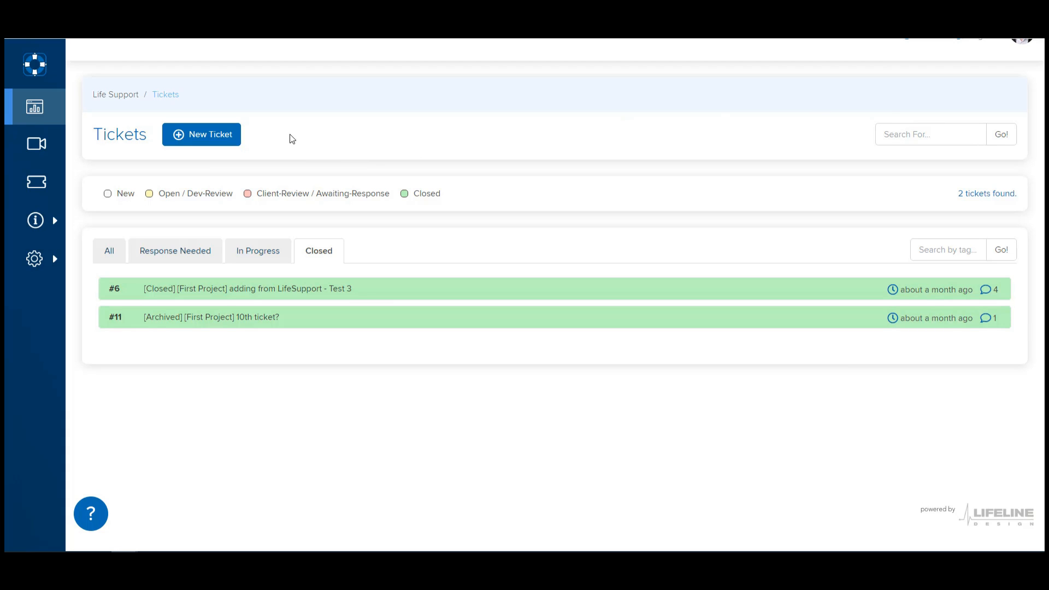
- Bring up a blank Add Ticket form via the New Ticket button
left_click(197, 139)
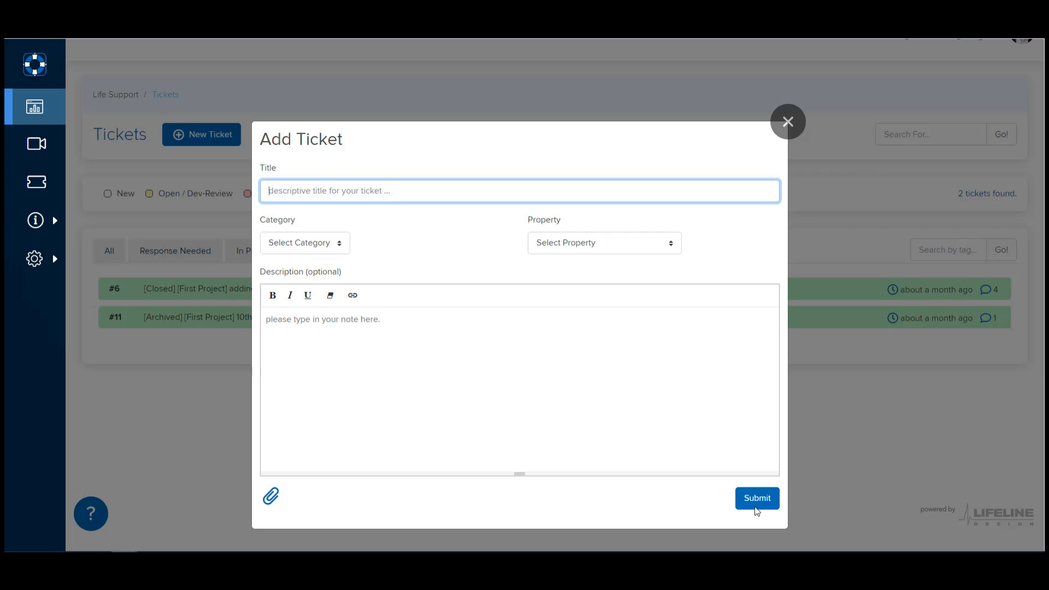
- Close the Add Ticket form without submitting, leaving the Closed list of #6 and #11
left_click(788, 125)
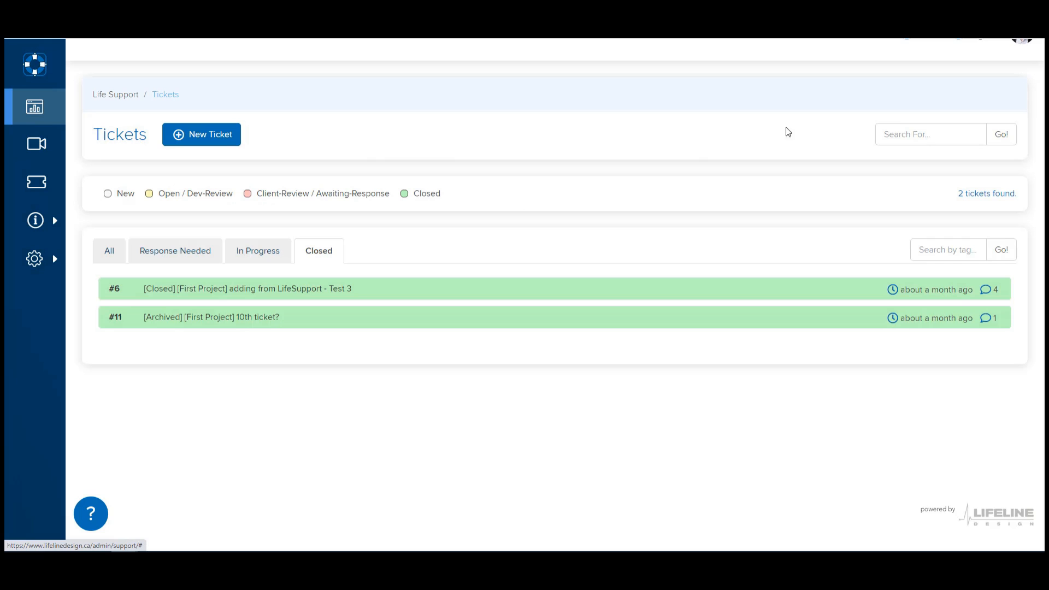